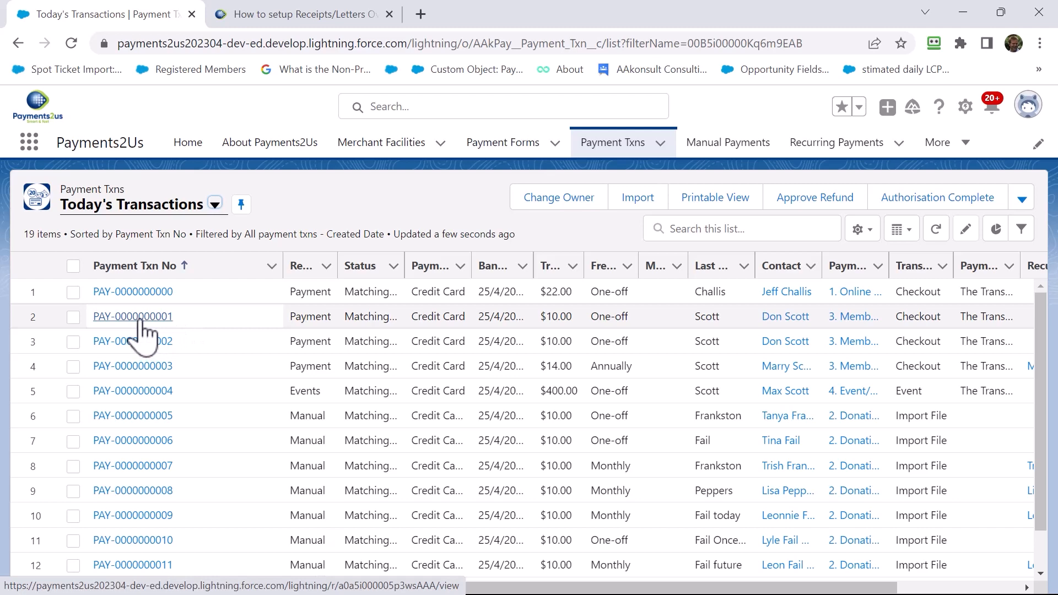
Open the second payment transaction in the Today's Transactions list and check its letter template, returning to the transaction details
{"action": "left_click", "coordinate": [140, 319]}
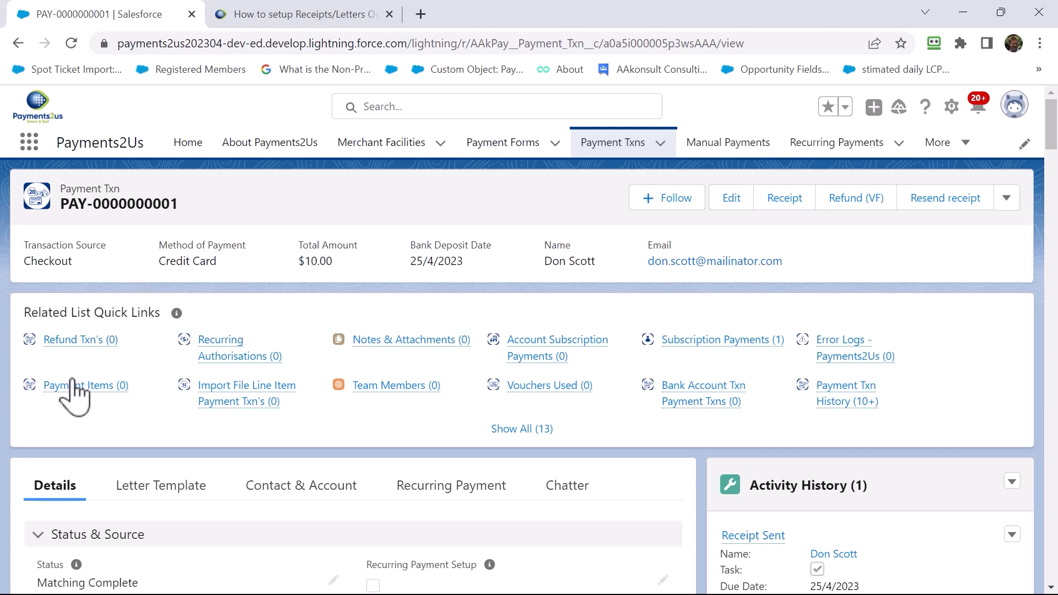
{"action": "scroll", "coordinate": [83, 405], "scroll_direction": "down", "scroll_amount": 2}
{"action": "left_click", "coordinate": [164, 414]}
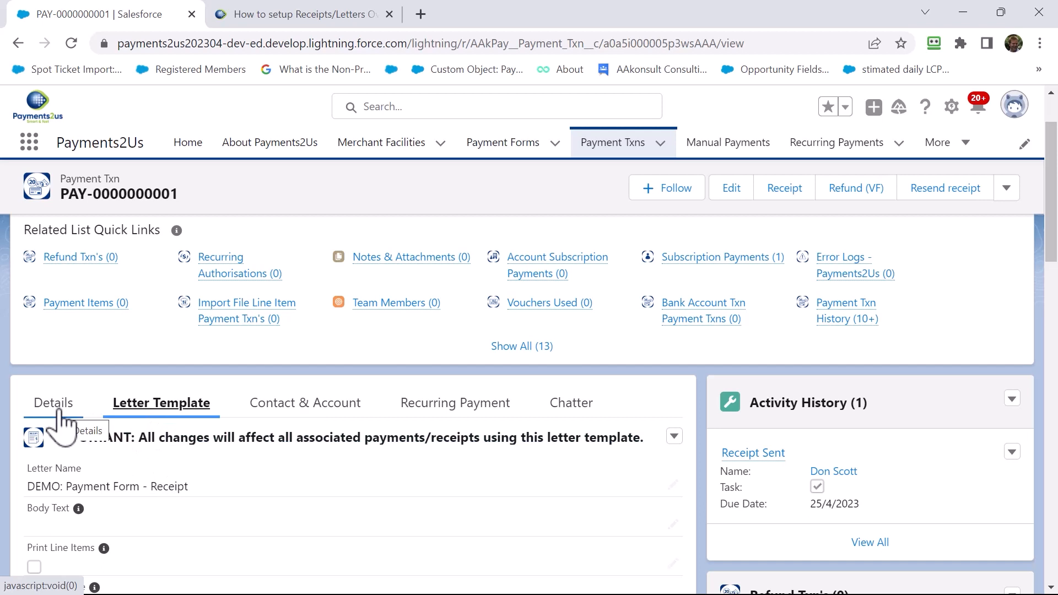
{"action": "left_click", "coordinate": [55, 422]}
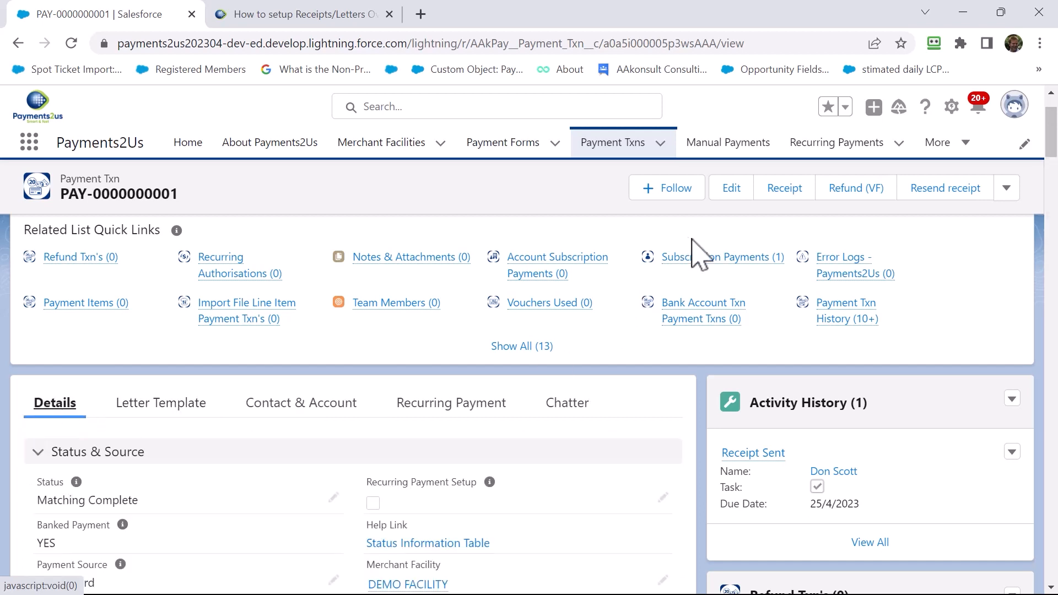
Generate the transaction's PDF receipt and review it from the header through the letter text to the totals and footer
{"action": "left_click", "coordinate": [784, 190]}
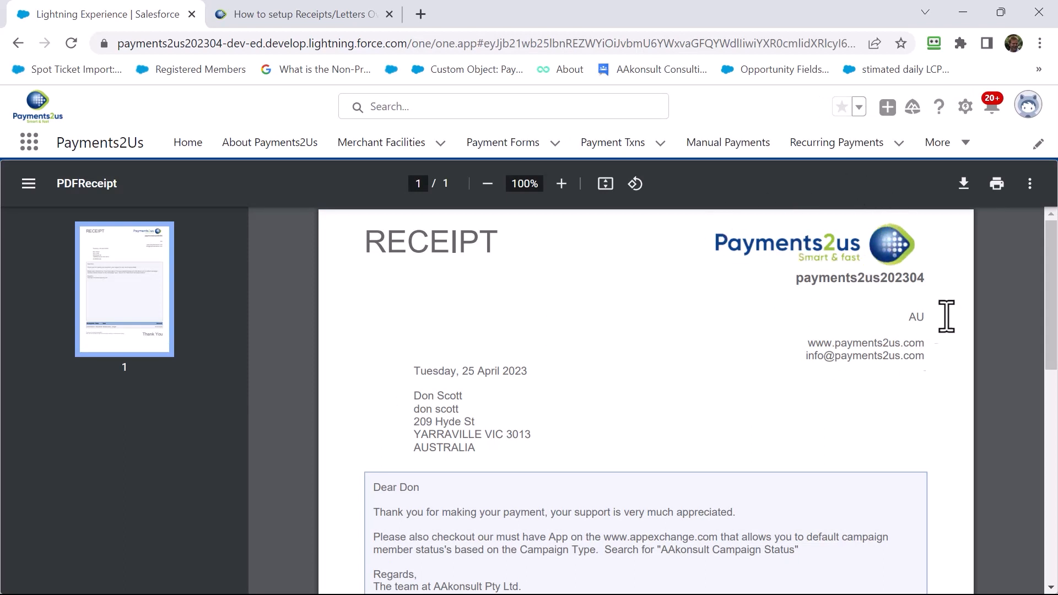
{"action": "scroll", "coordinate": [562, 328], "scroll_direction": "down", "scroll_amount": 3}
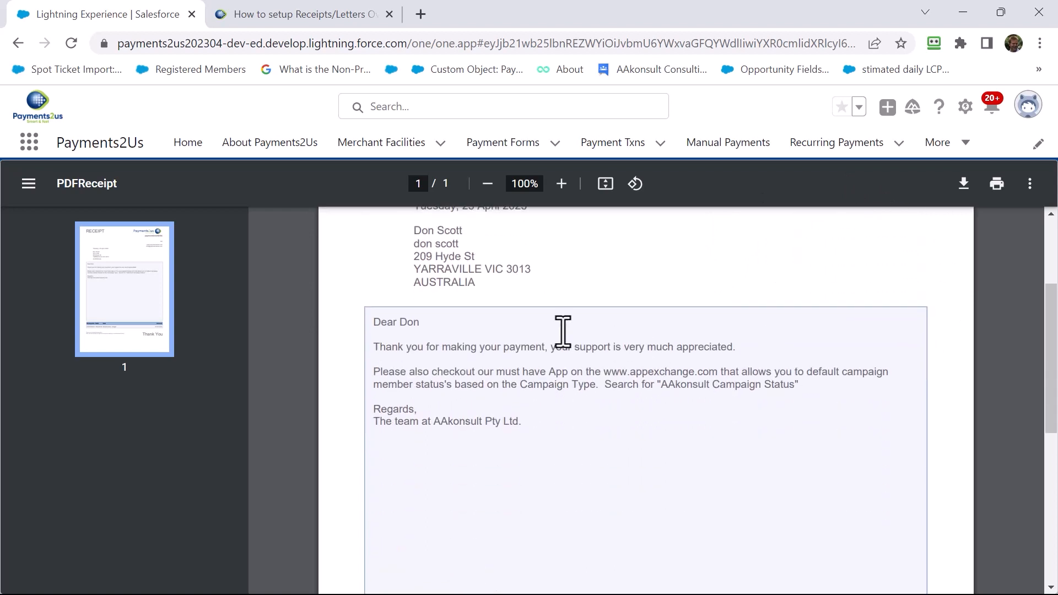
{"action": "scroll", "coordinate": [484, 349], "scroll_direction": "down", "scroll_amount": 2}
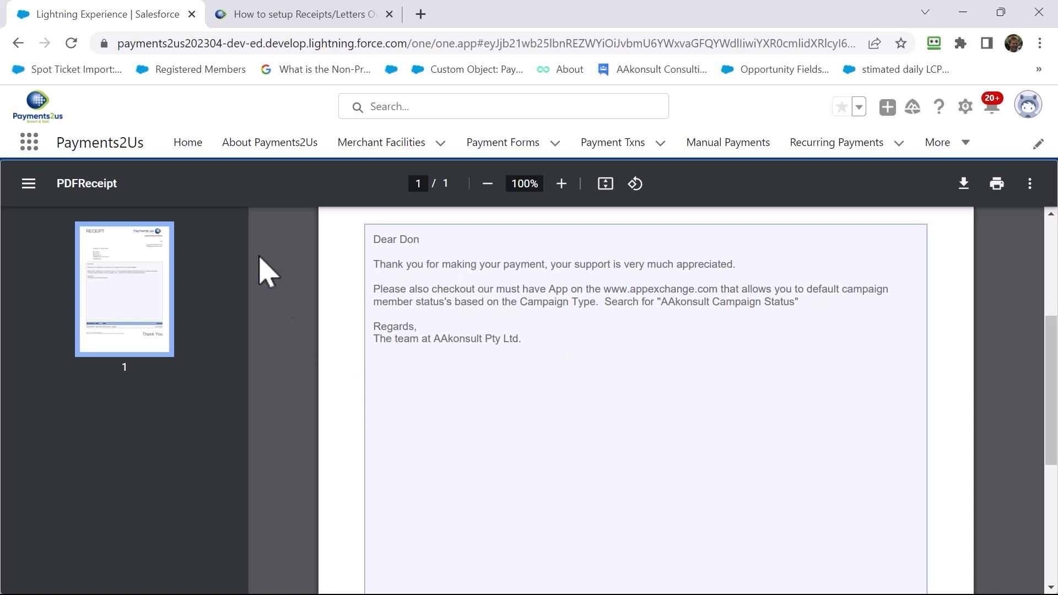
{"action": "scroll", "coordinate": [424, 394], "scroll_direction": "down", "scroll_amount": 4}
{"action": "scroll", "coordinate": [425, 407], "scroll_direction": "down", "scroll_amount": 1}
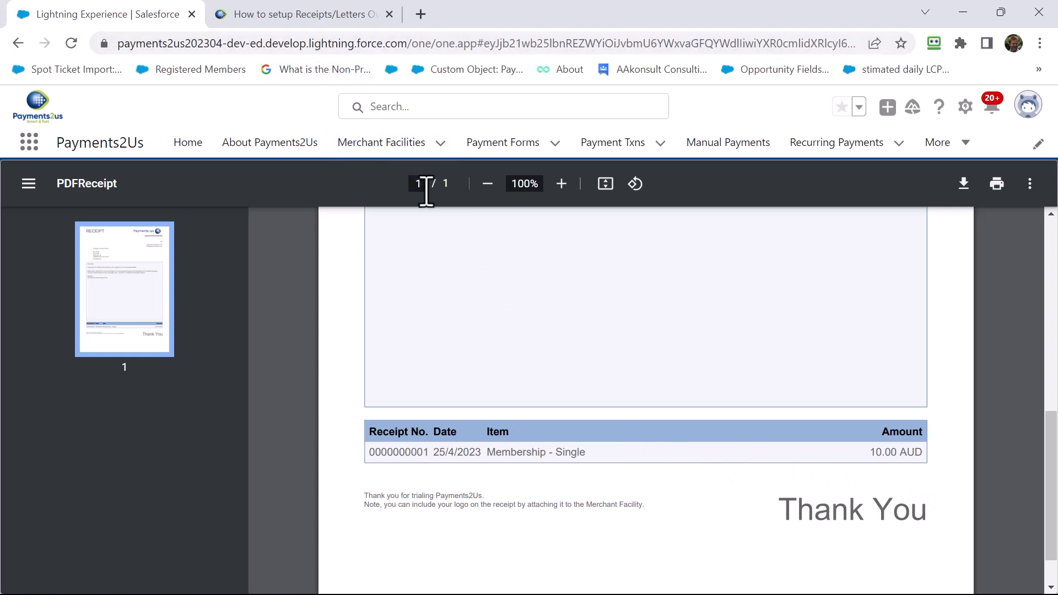
Examine the "How to setup Receipts/Letters Overview" help article for receipt letter assignment, creation and configuration options
{"action": "left_click", "coordinate": [307, 15]}
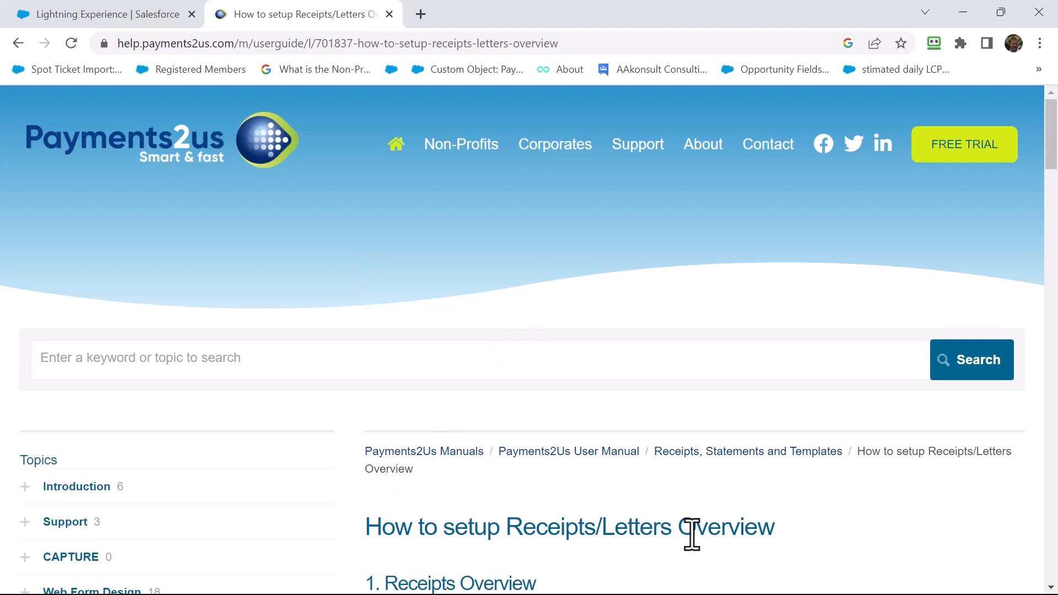
{"action": "scroll", "coordinate": [692, 534], "scroll_direction": "down", "scroll_amount": 2}
{"action": "scroll", "coordinate": [692, 534], "scroll_direction": "down", "scroll_amount": 4}
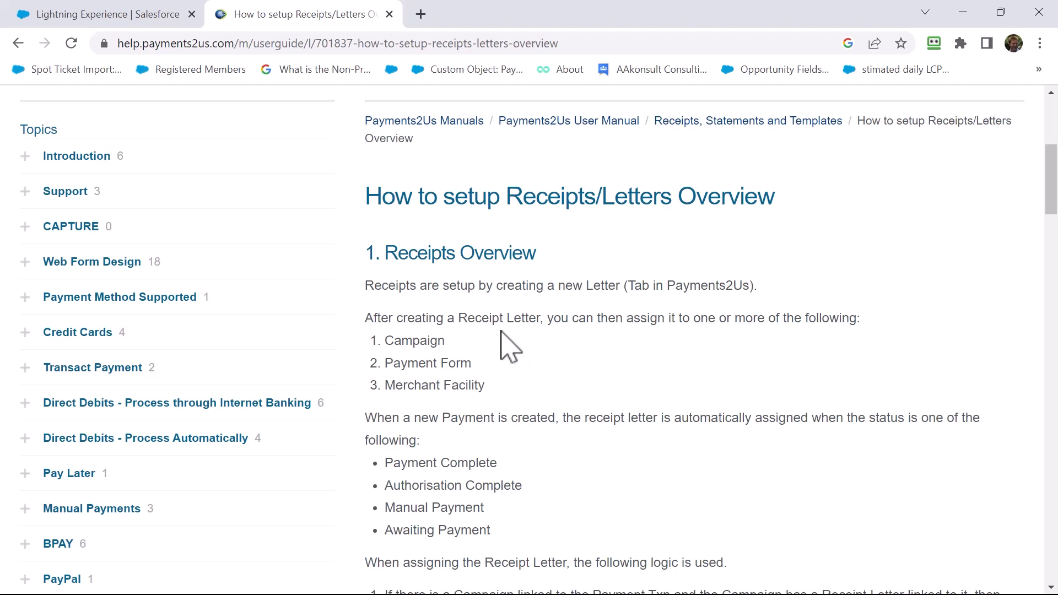
{"action": "scroll", "coordinate": [507, 345], "scroll_direction": "down", "scroll_amount": 10}
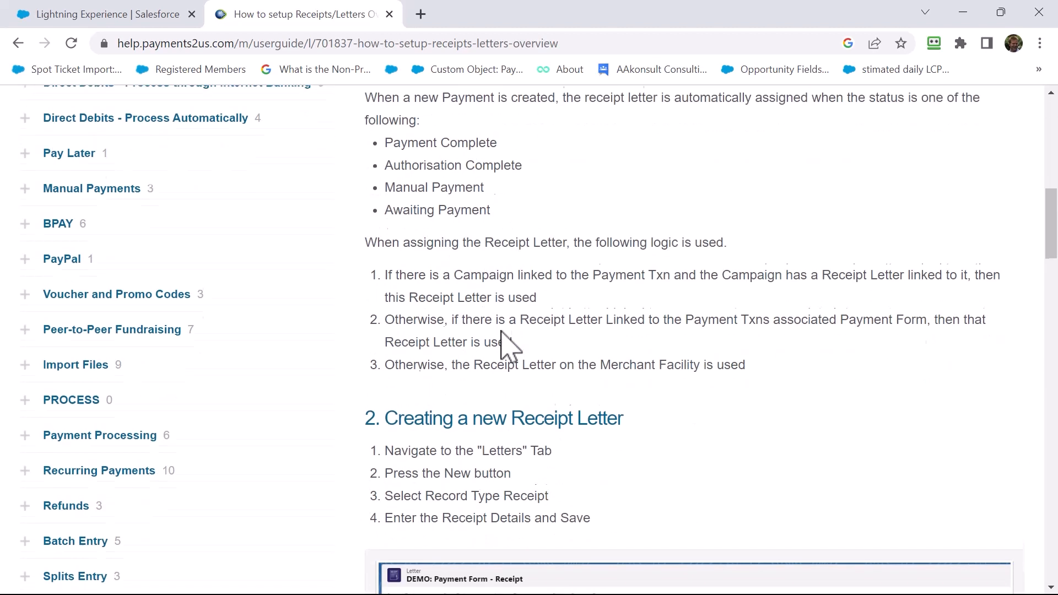
{"action": "scroll", "coordinate": [505, 345], "scroll_direction": "down", "scroll_amount": 4}
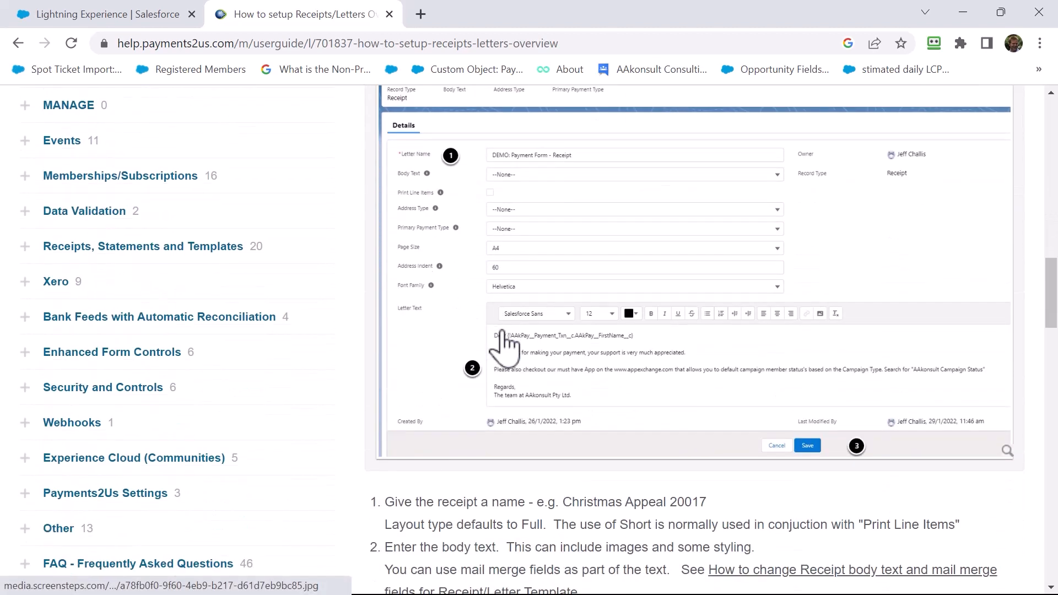
{"action": "scroll", "coordinate": [484, 339], "scroll_direction": "down", "scroll_amount": 10}
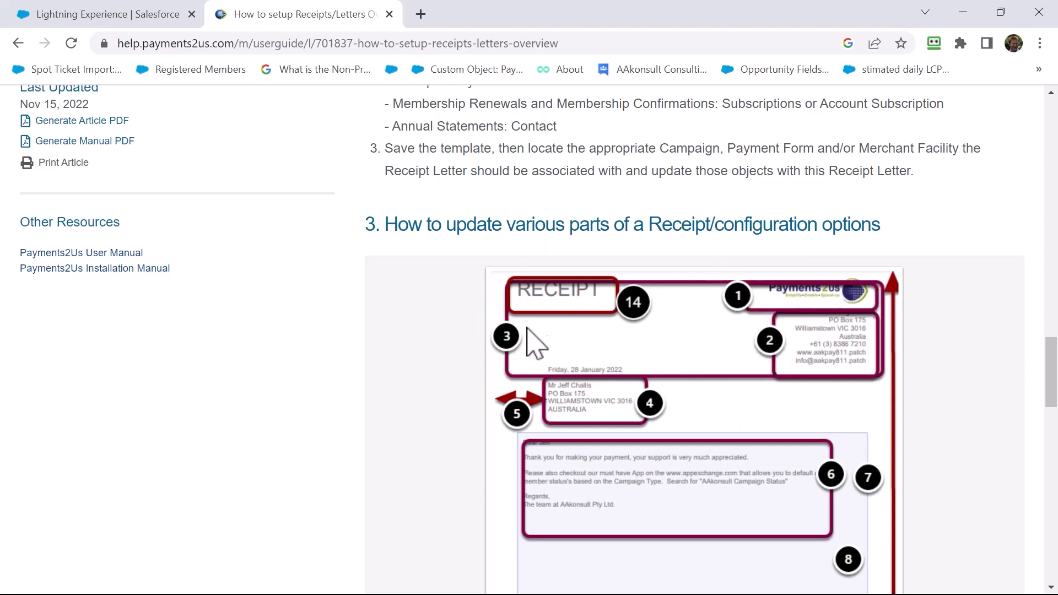
{"action": "scroll", "coordinate": [709, 417], "scroll_direction": "down", "scroll_amount": 3}
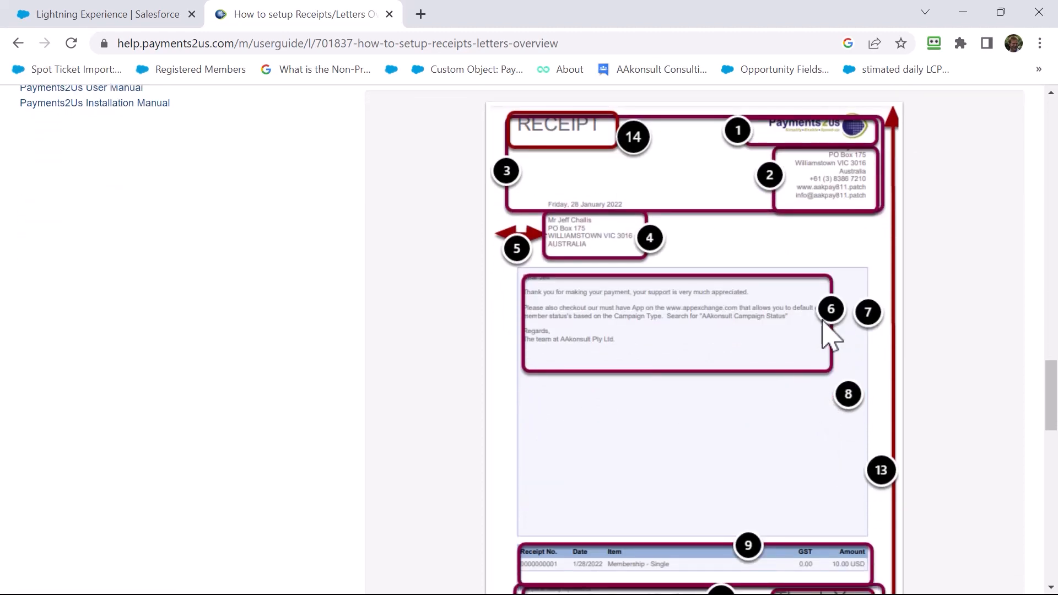
{"action": "scroll", "coordinate": [822, 324], "scroll_direction": "down", "scroll_amount": 9}
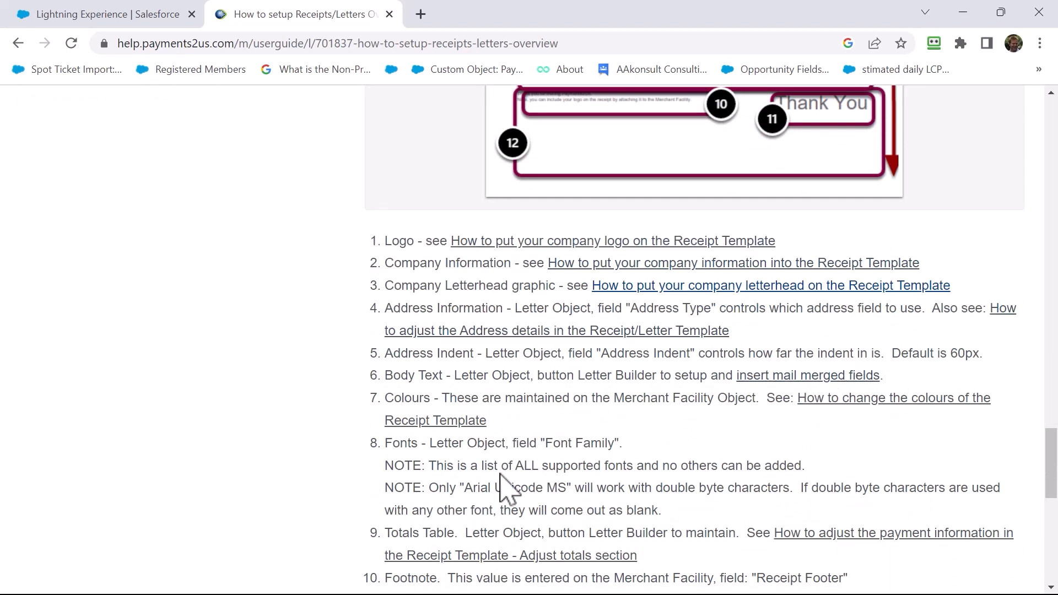
{"action": "scroll", "coordinate": [505, 514], "scroll_direction": "down", "scroll_amount": 3}
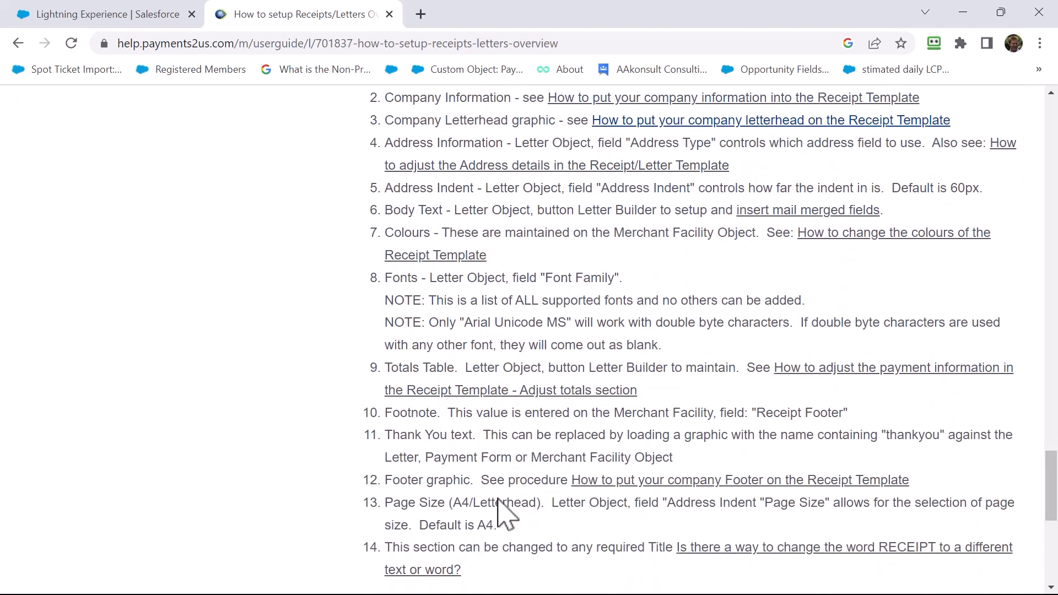
{"action": "left_click_drag", "start_coordinate": [1049, 489], "coordinate": [1015, 184]}
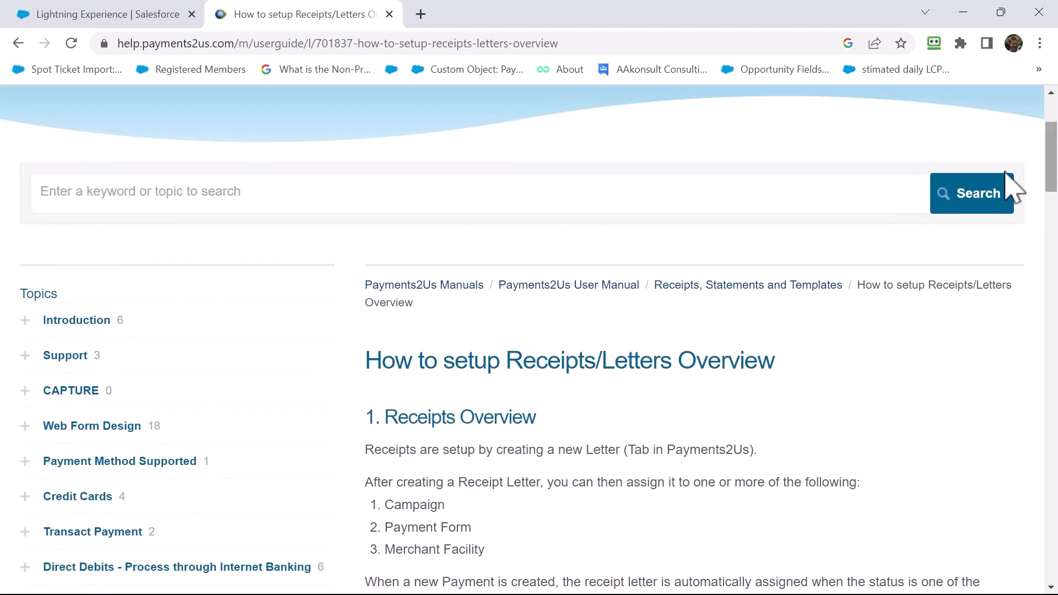
Open the "Receipts, Statements and Templates" help topic and browse its list of articles
{"action": "left_click", "coordinate": [761, 298]}
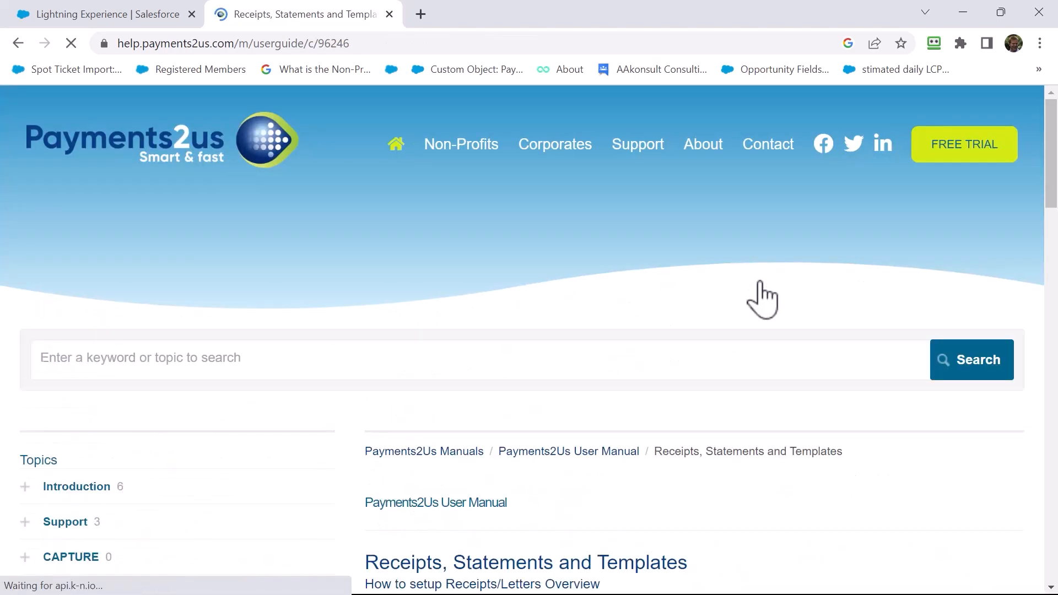
{"action": "scroll", "coordinate": [652, 365], "scroll_direction": "down", "scroll_amount": 6}
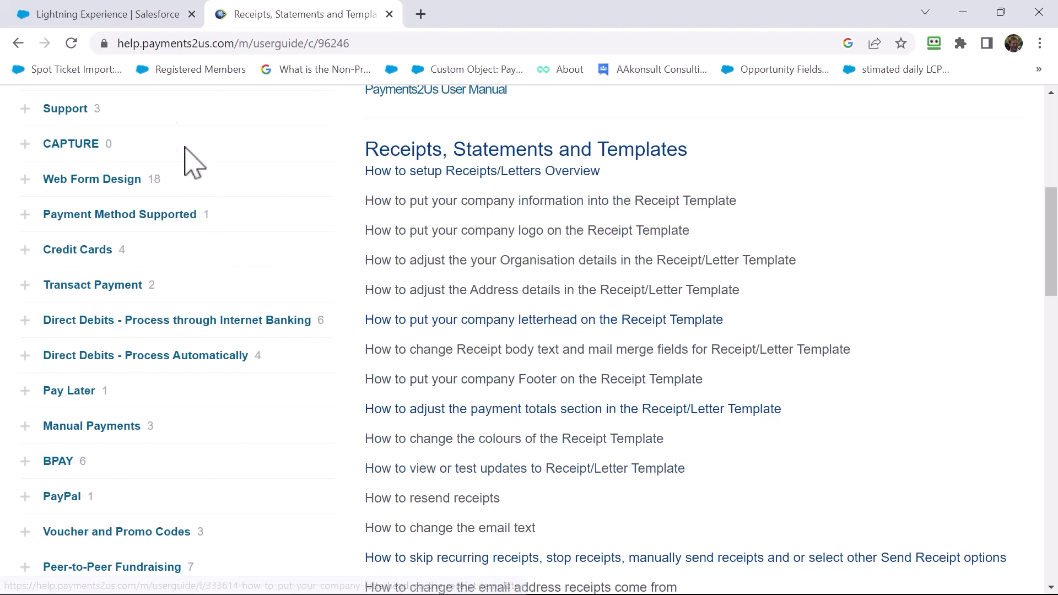
Switch back to Salesforce and open the letter "DEMO: Payment Form - Receipt" from the Letters list
{"action": "left_click", "coordinate": [130, 16]}
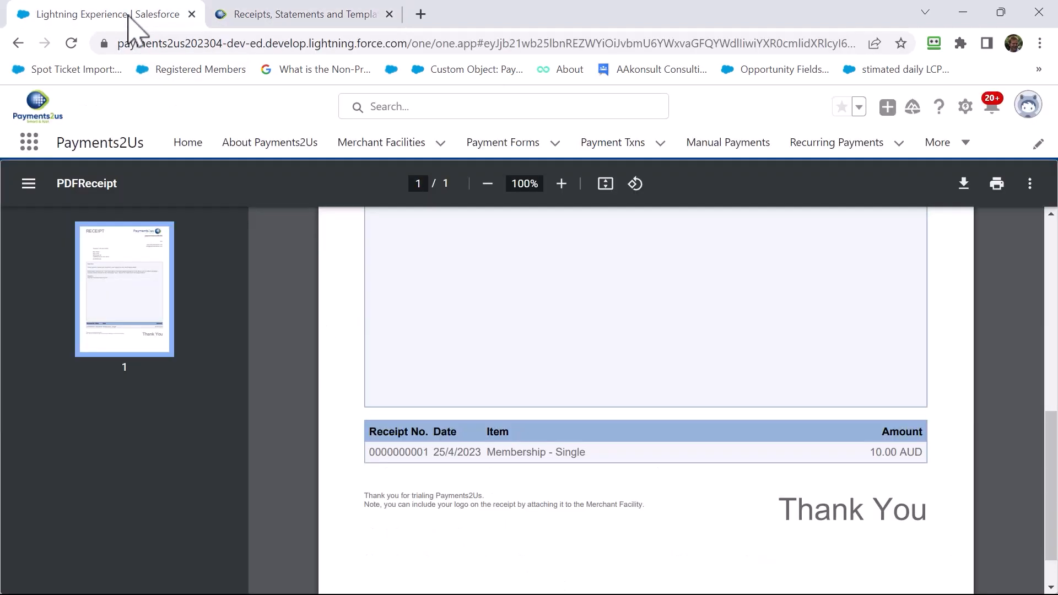
{"action": "left_click", "coordinate": [954, 137]}
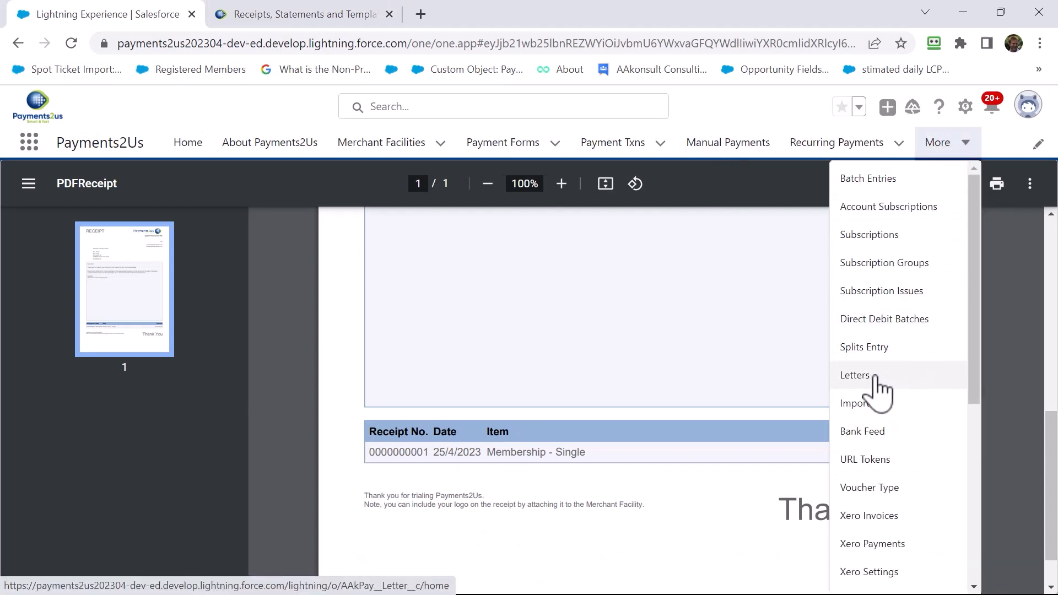
{"action": "left_click", "coordinate": [856, 375]}
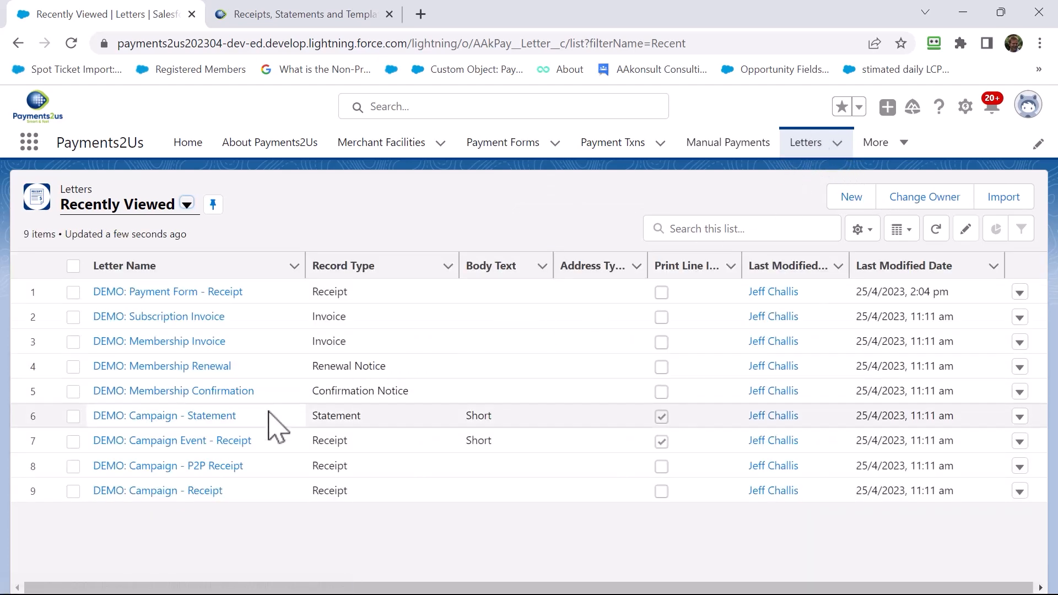
{"action": "left_click", "coordinate": [156, 292]}
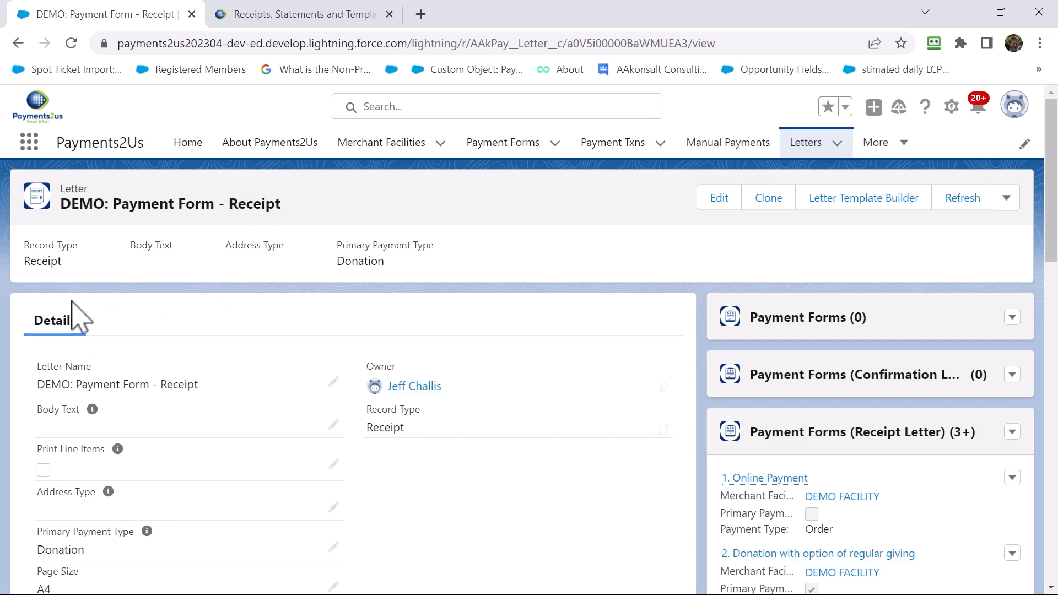
Review the receipt letter's detail fields, from the letter name and address settings down to the letter text
{"action": "scroll", "coordinate": [85, 427], "scroll_direction": "down", "scroll_amount": 2}
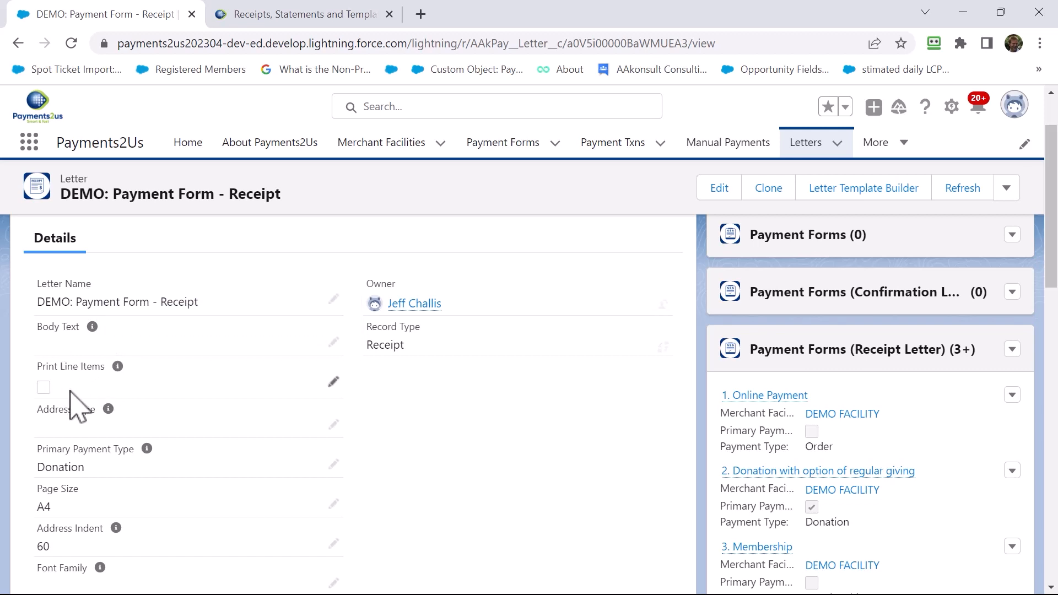
{"action": "scroll", "coordinate": [77, 407], "scroll_direction": "down", "scroll_amount": 2}
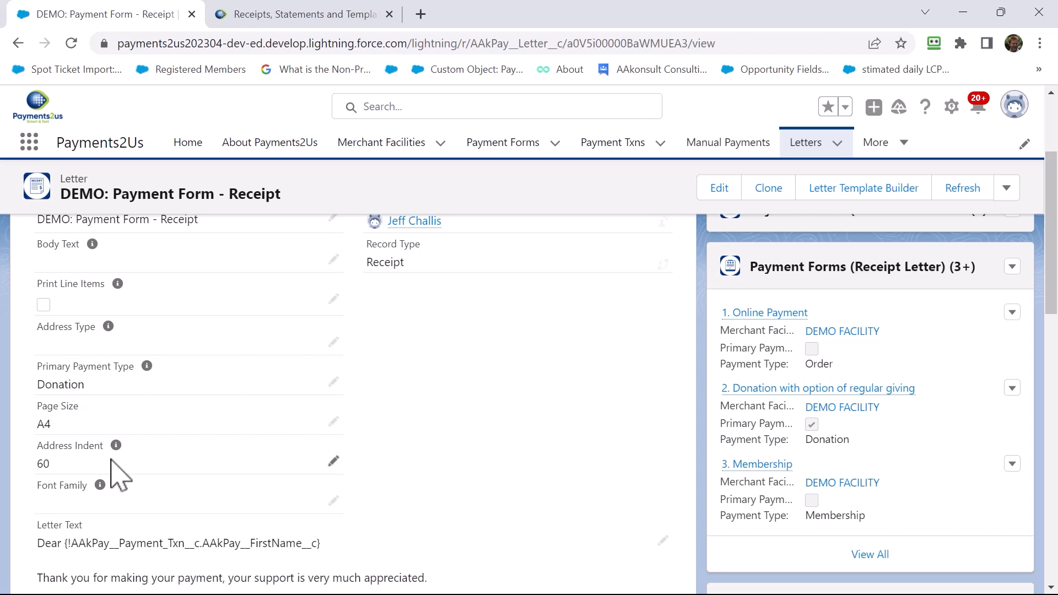
{"action": "scroll", "coordinate": [112, 460], "scroll_direction": "down", "scroll_amount": 3}
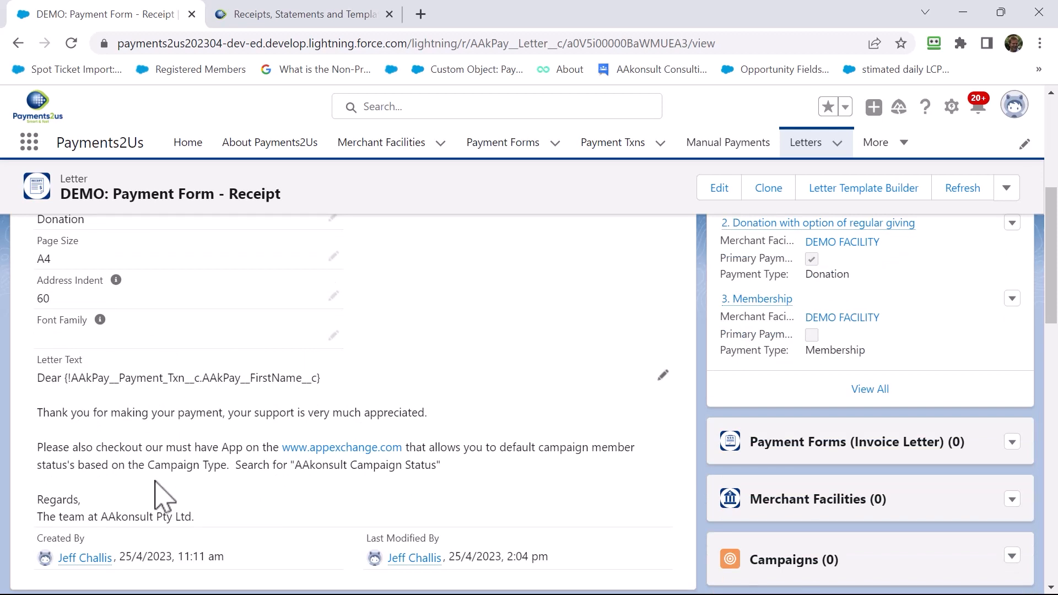
{"action": "scroll", "coordinate": [160, 496], "scroll_direction": "up", "scroll_amount": 5}
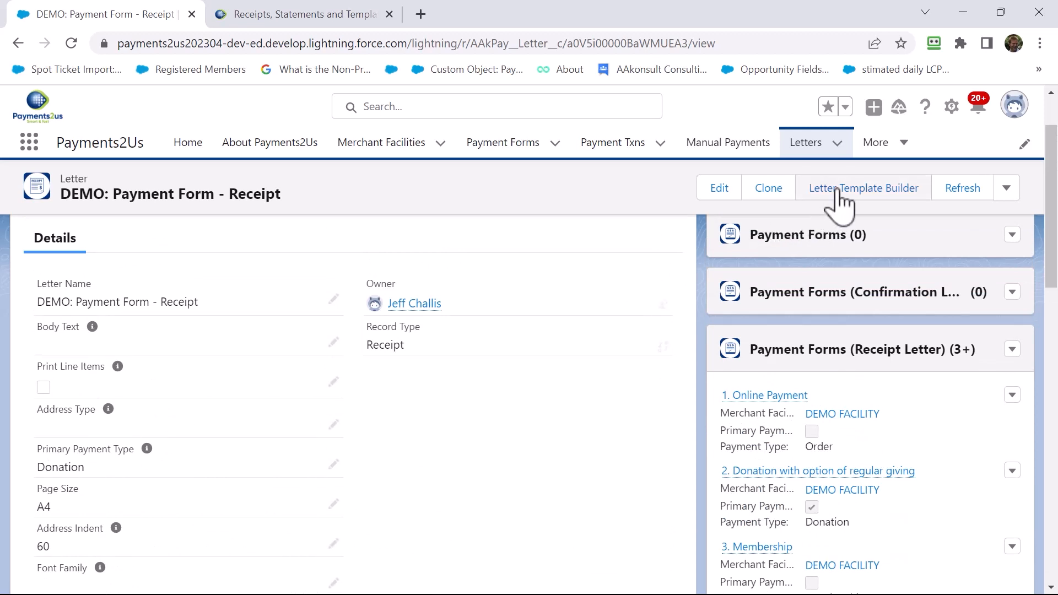
Open the receipt letter in the Letter Template Builder and review its panels down to the Totals Table Panel
{"action": "left_click", "coordinate": [840, 206]}
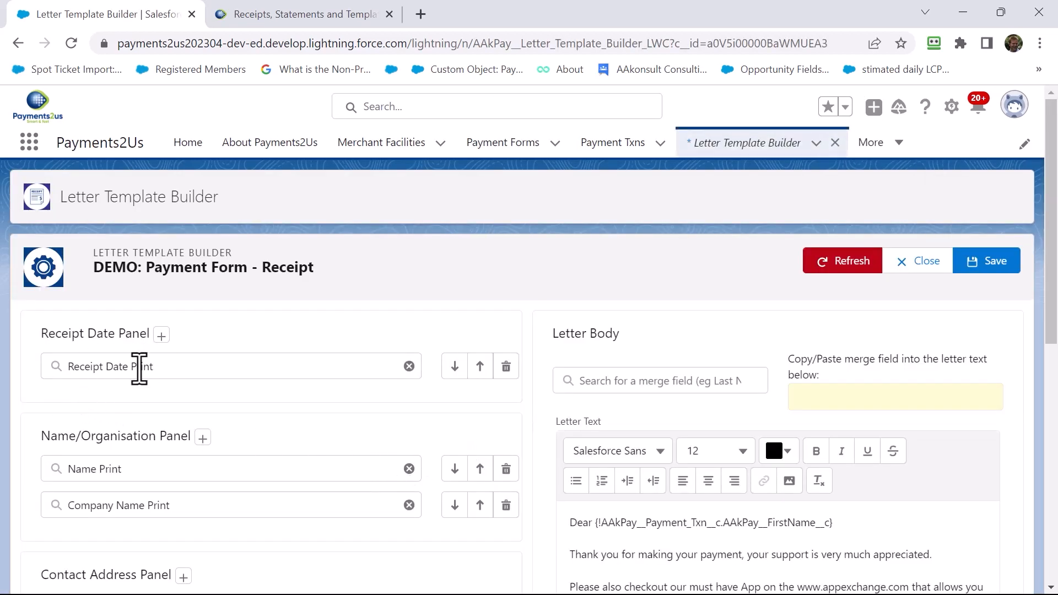
{"action": "scroll", "coordinate": [176, 436], "scroll_direction": "down", "scroll_amount": 5}
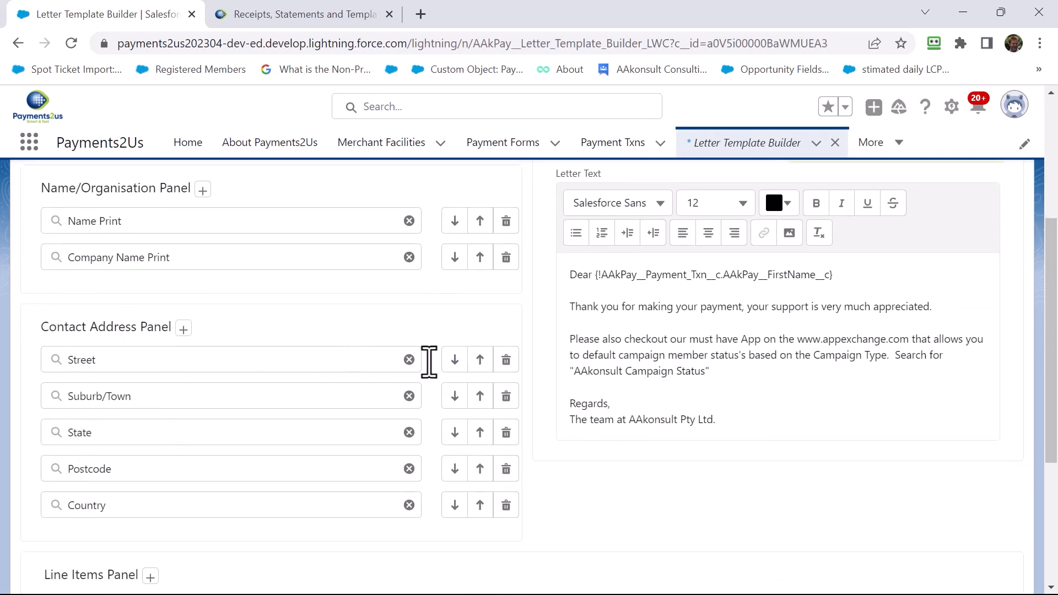
{"action": "scroll", "coordinate": [378, 397], "scroll_direction": "down", "scroll_amount": 3}
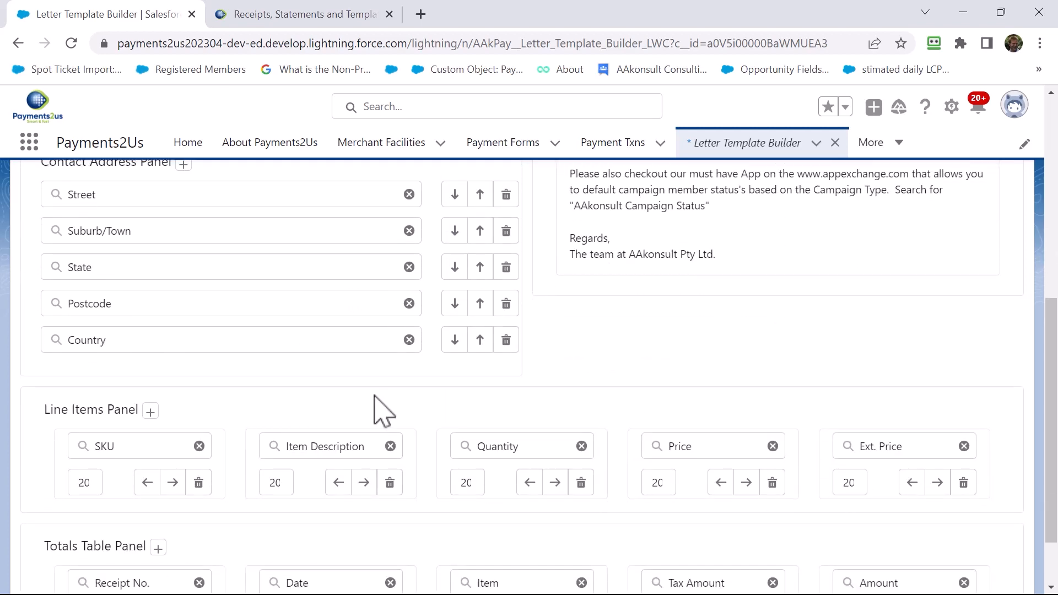
{"action": "scroll", "coordinate": [383, 411], "scroll_direction": "down", "scroll_amount": 2}
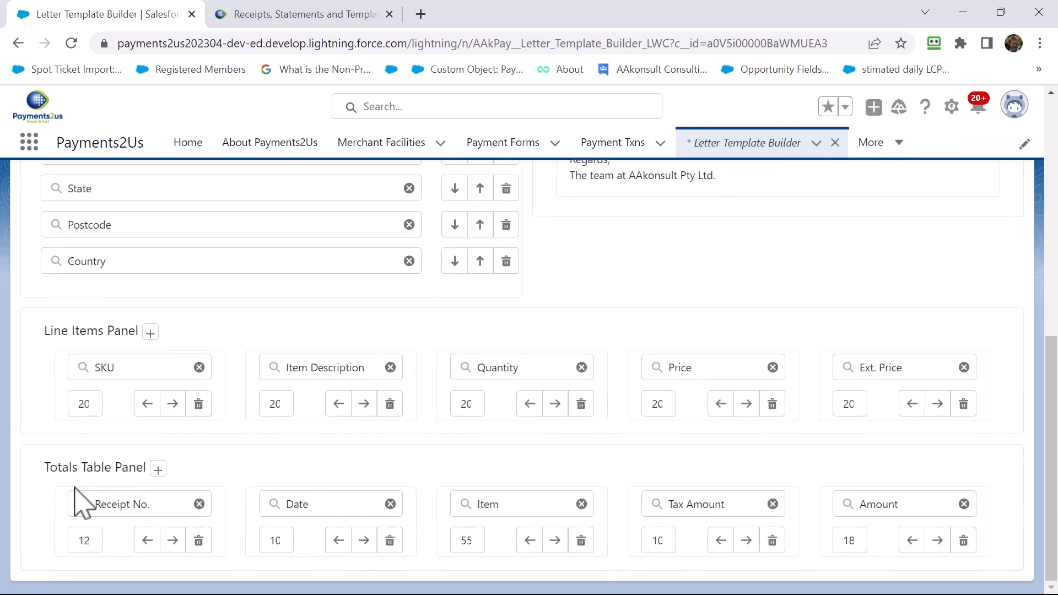
{"action": "left_click", "coordinate": [141, 504]}
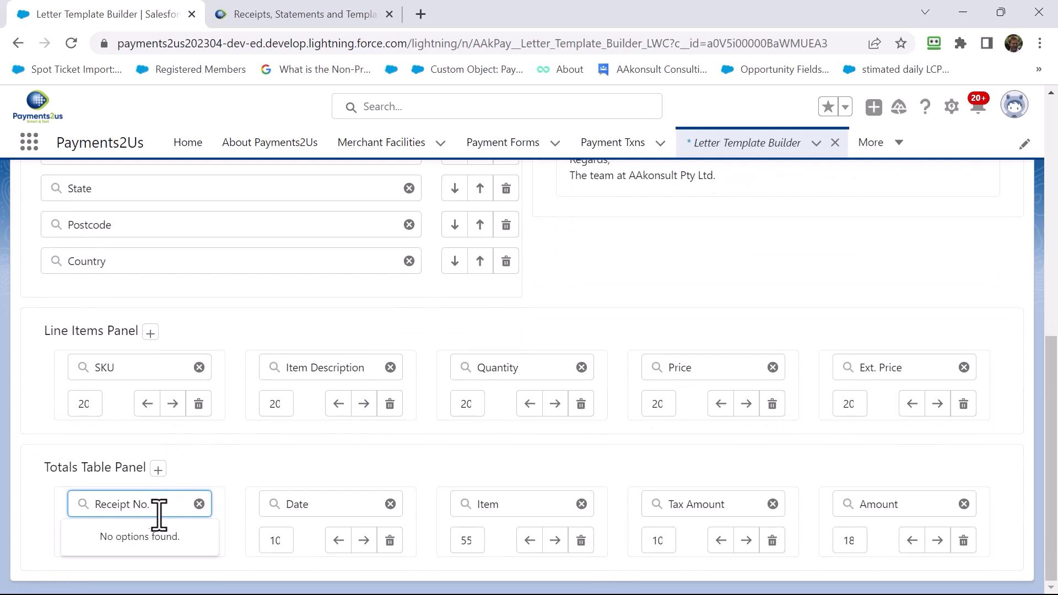
{"action": "left_click", "coordinate": [219, 487]}
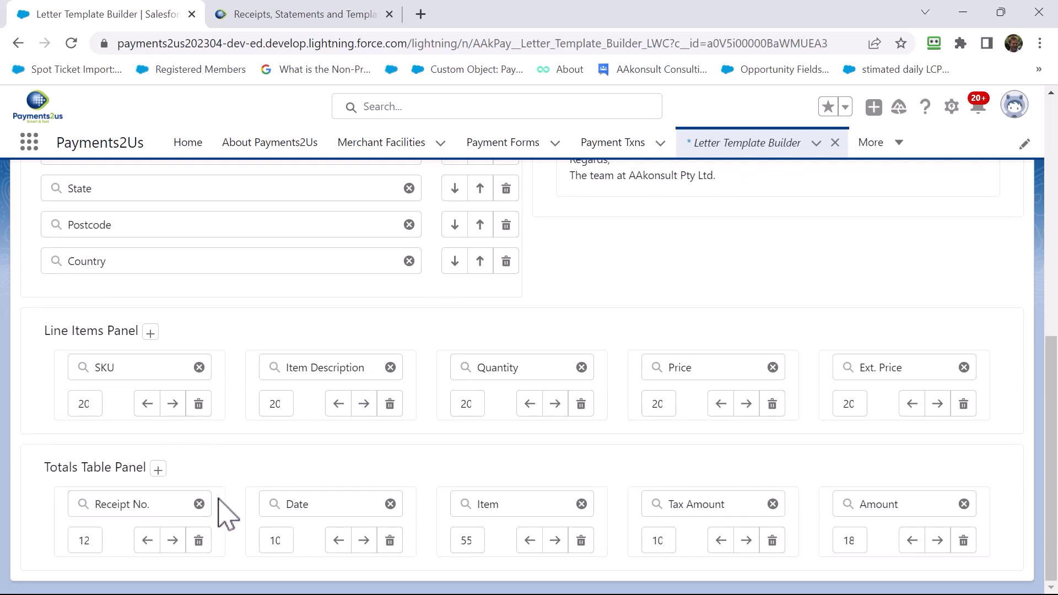
{"action": "left_click", "coordinate": [94, 542]}
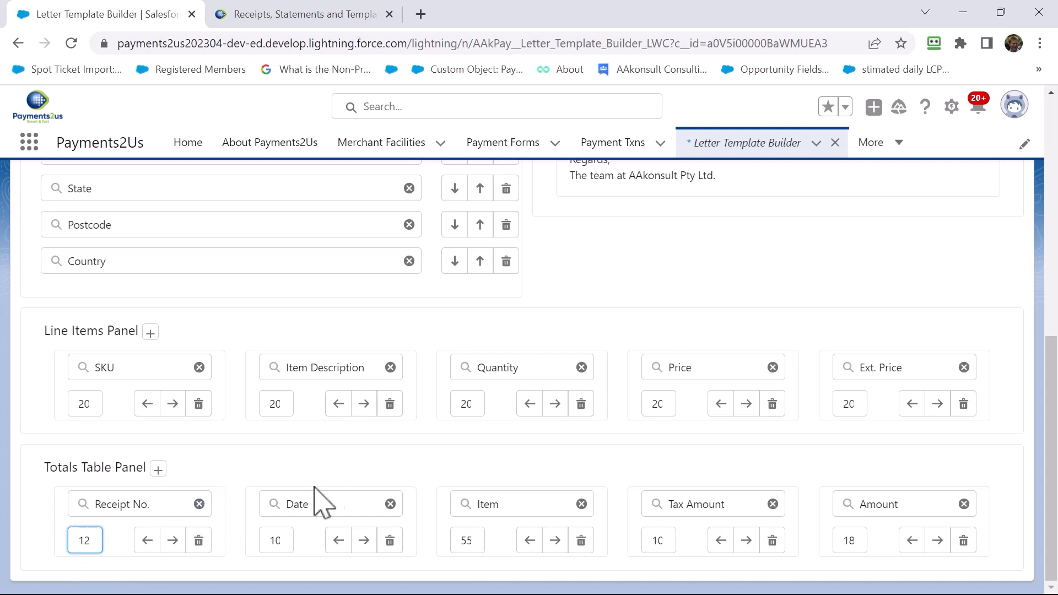
Replace the Item column in the Totals Table Panel with the Barcode Number field, found by searching for "num"
{"action": "left_click", "coordinate": [581, 504]}
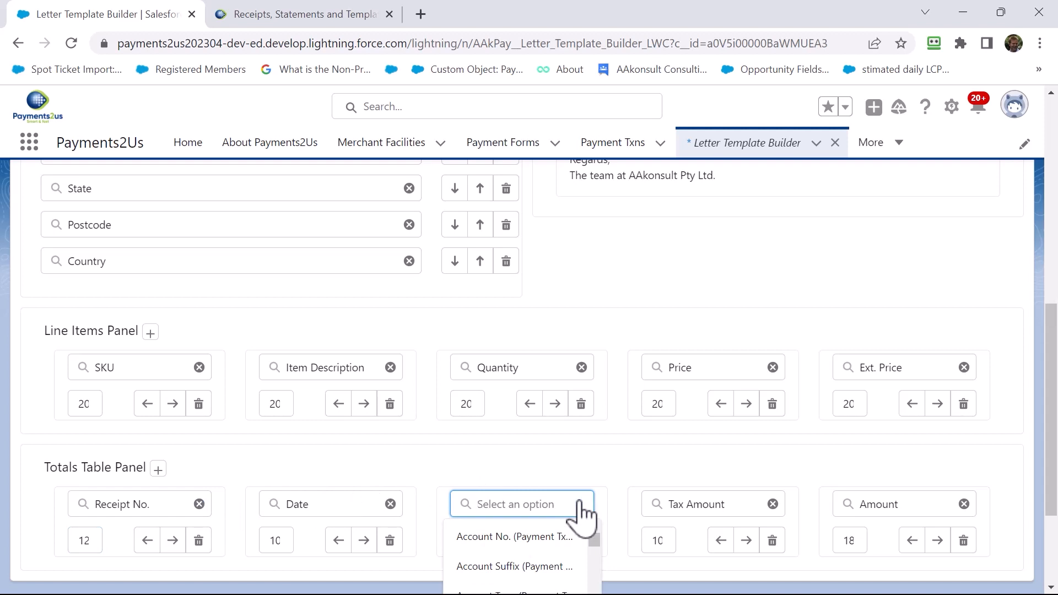
{"action": "type", "text": "num"}
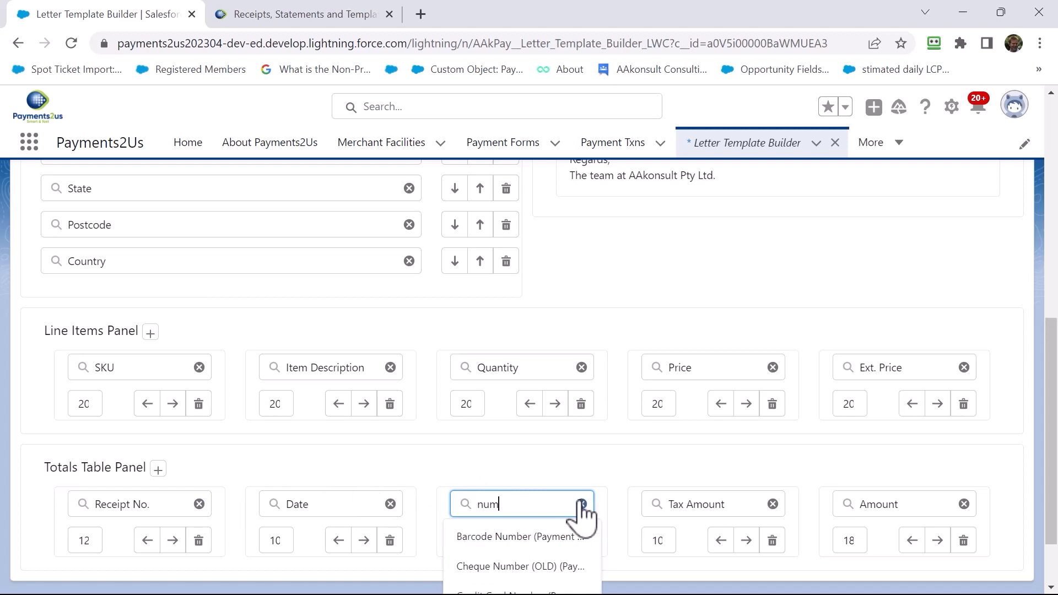
{"action": "left_click", "coordinate": [541, 539]}
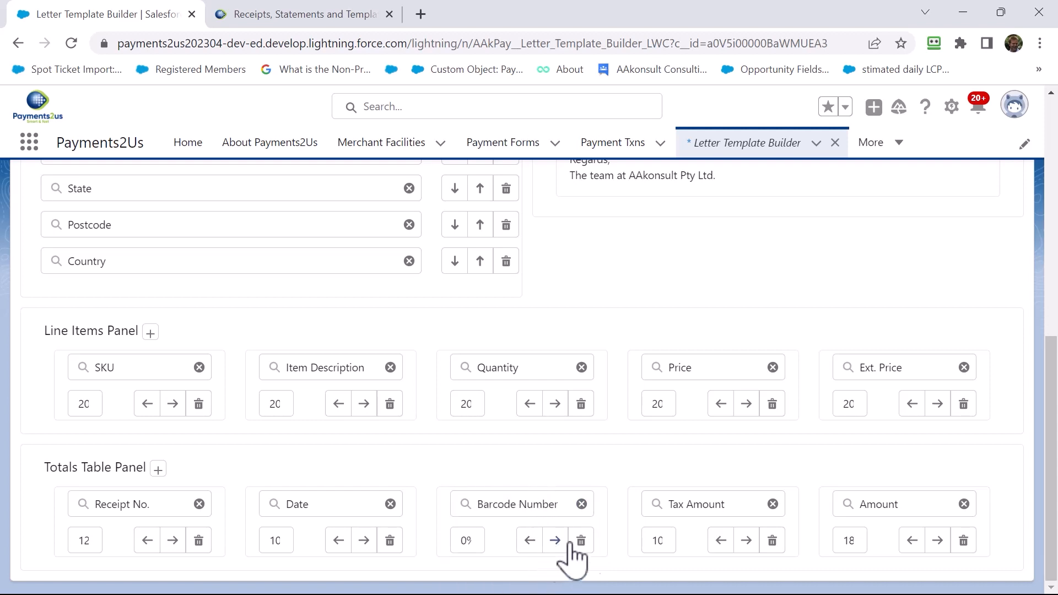
Search the Letter Body's merge fields for "donation"
{"action": "scroll", "coordinate": [628, 421], "scroll_direction": "up", "scroll_amount": 6}
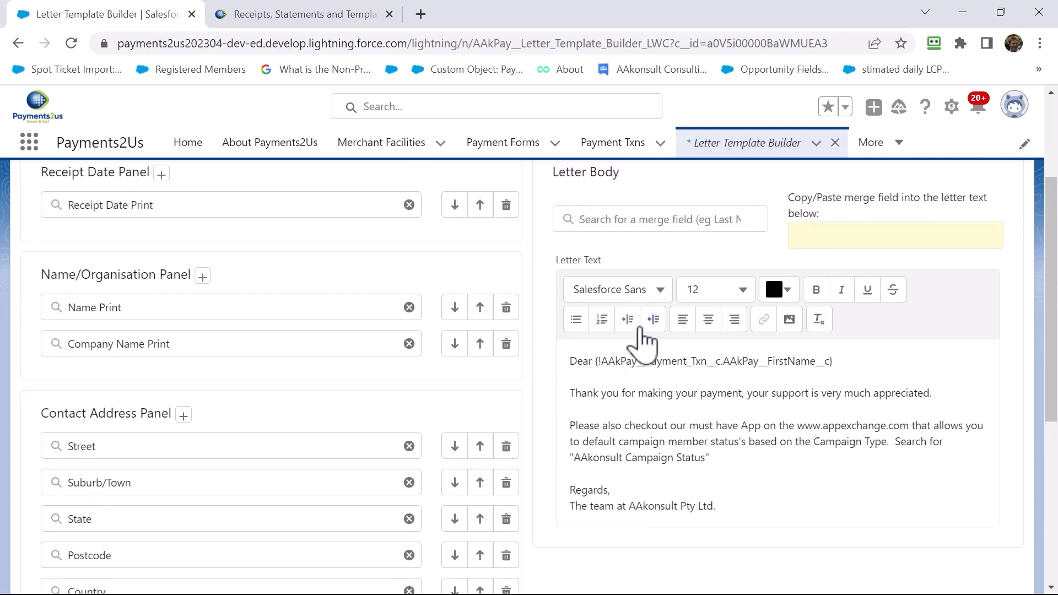
{"action": "left_click", "coordinate": [603, 475]}
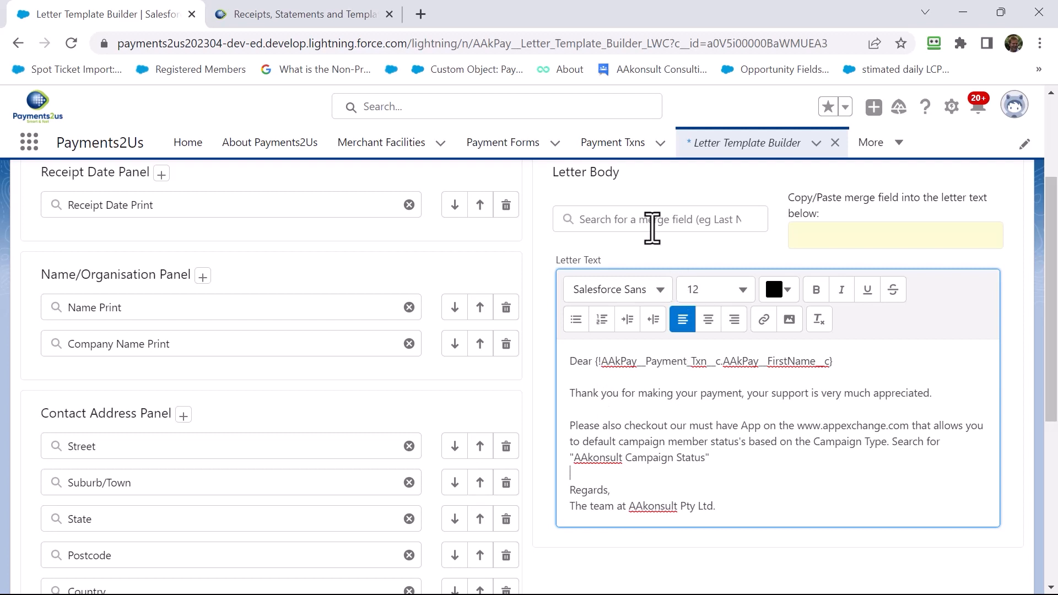
{"action": "left_click", "coordinate": [650, 217]}
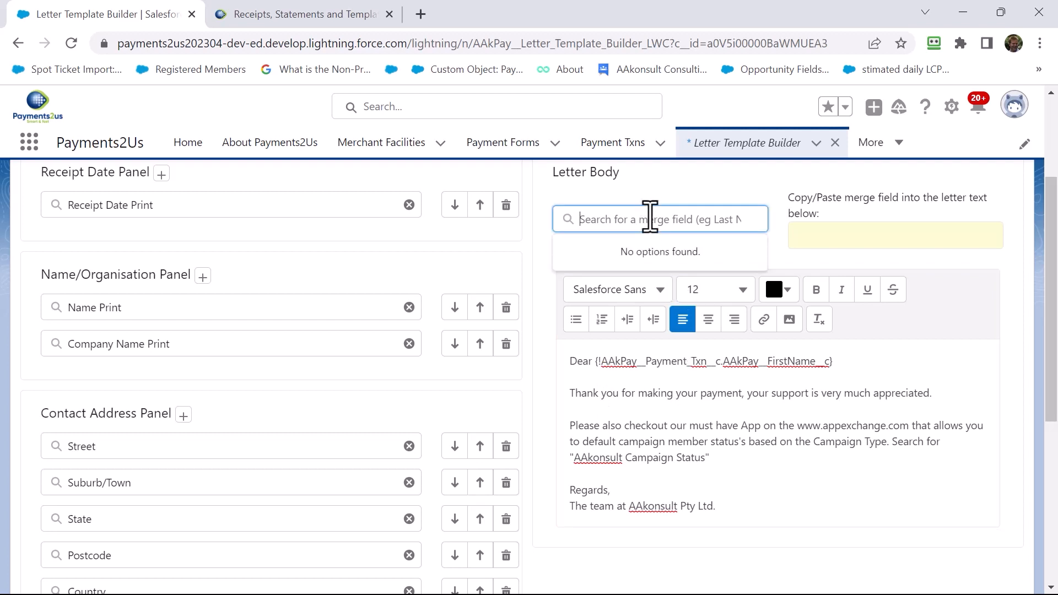
{"action": "type", "text": "don"}
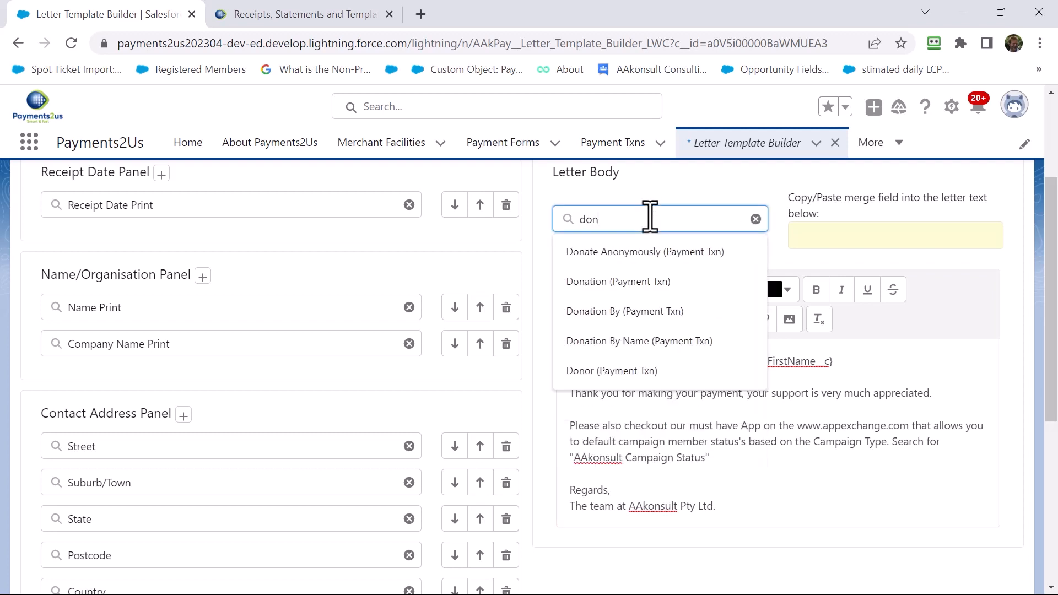
{"action": "type", "text": "a"}
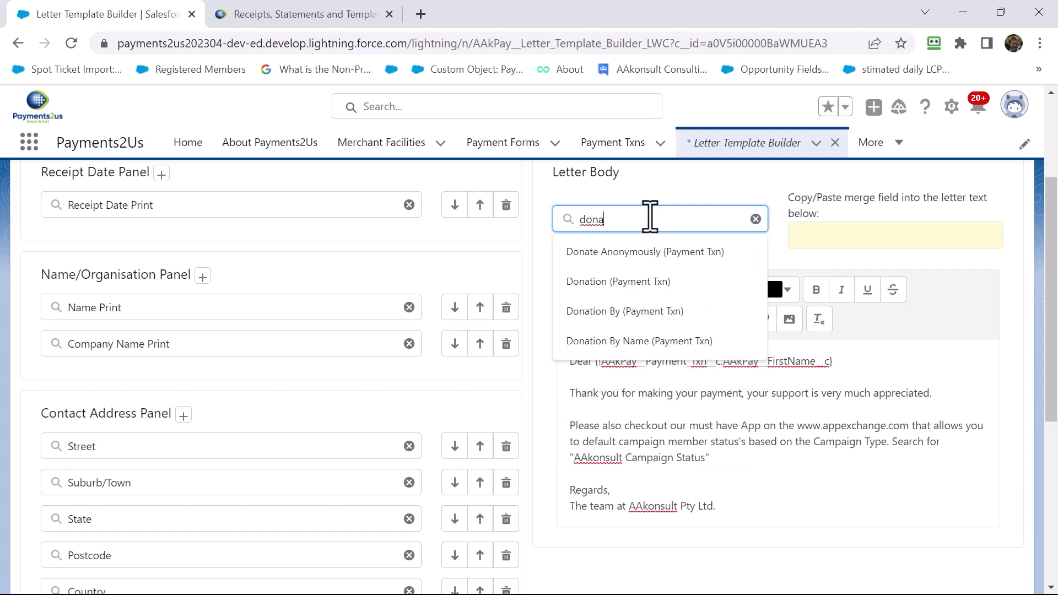
{"action": "type", "text": "top"}
{"action": "key", "text": "BackSpace"}
{"action": "key", "text": "BackSpace"}
{"action": "type", "text": "ion"}
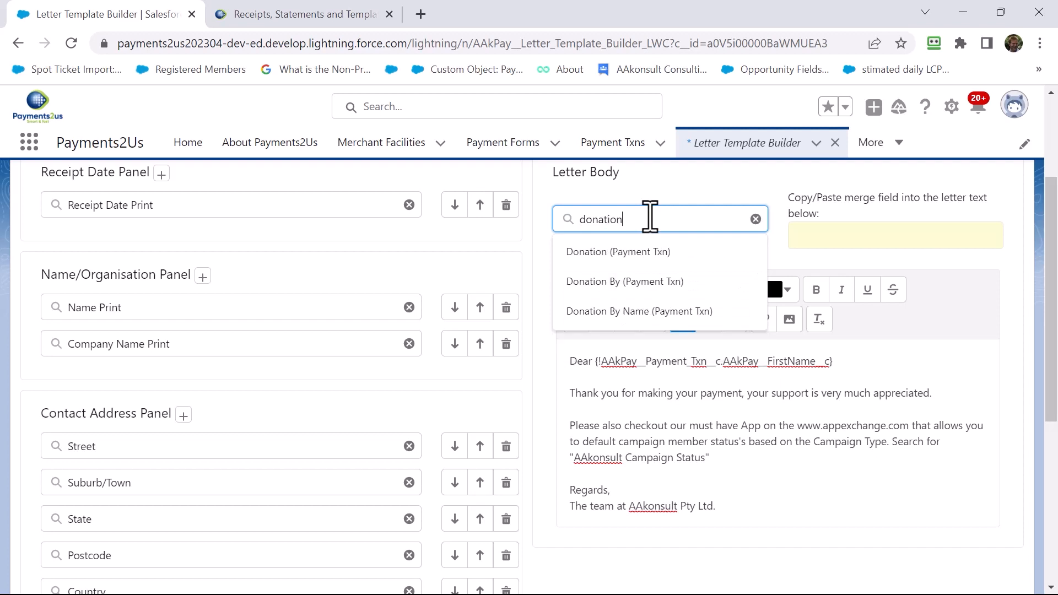
{"action": "type", "text": " am"}
{"action": "key", "text": "BackSpace"}
{"action": "key", "text": "BackSpace"}
{"action": "key", "text": "BackSpace"}
Search the Letter Body's merge fields for "amou" and choose Amount (Payment Txn) to get its merge code
{"action": "left_click_drag", "start_coordinate": [622, 219], "coordinate": [582, 226]}
{"action": "type", "text": "amou"}
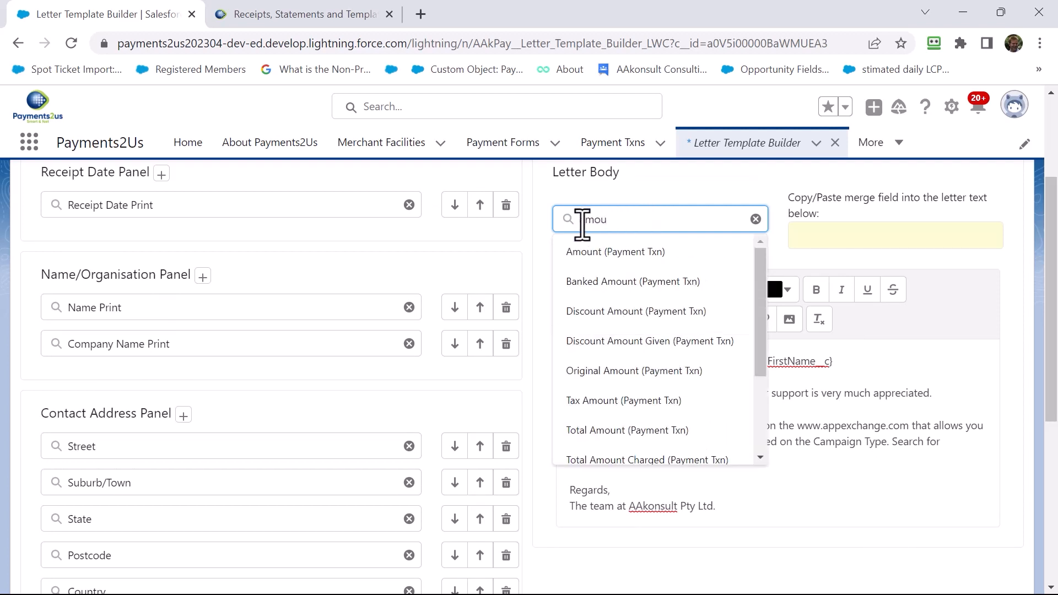
{"action": "left_click", "coordinate": [606, 252]}
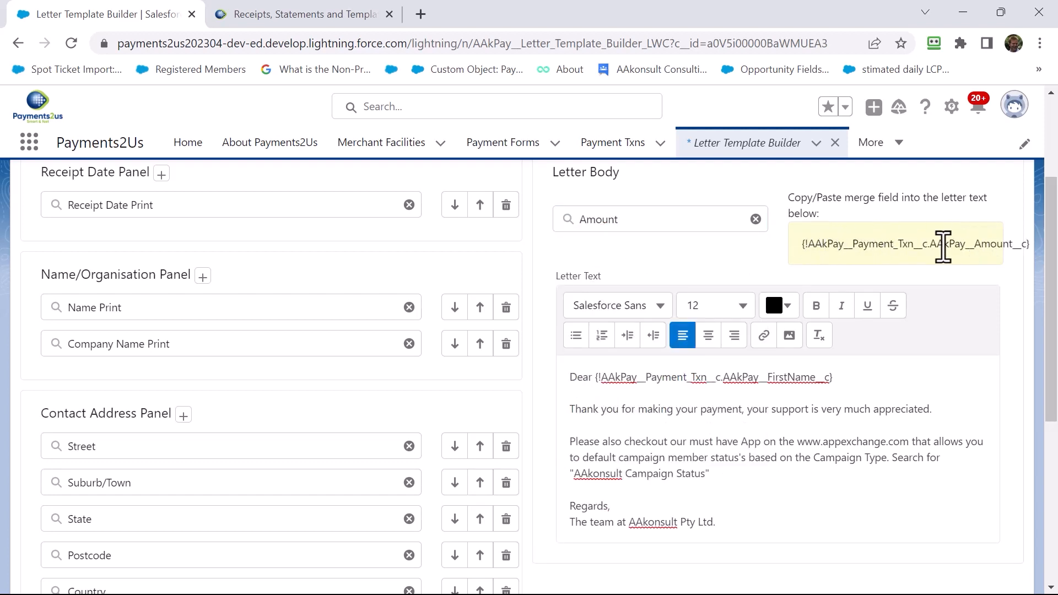
{"action": "right_click", "coordinate": [944, 249]}
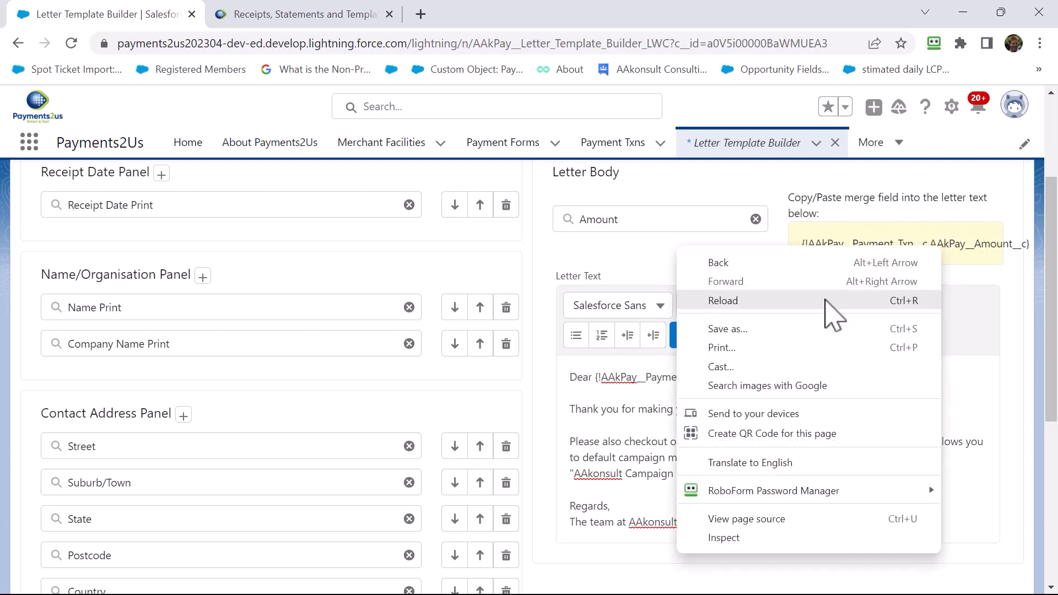
{"action": "left_click", "coordinate": [611, 458]}
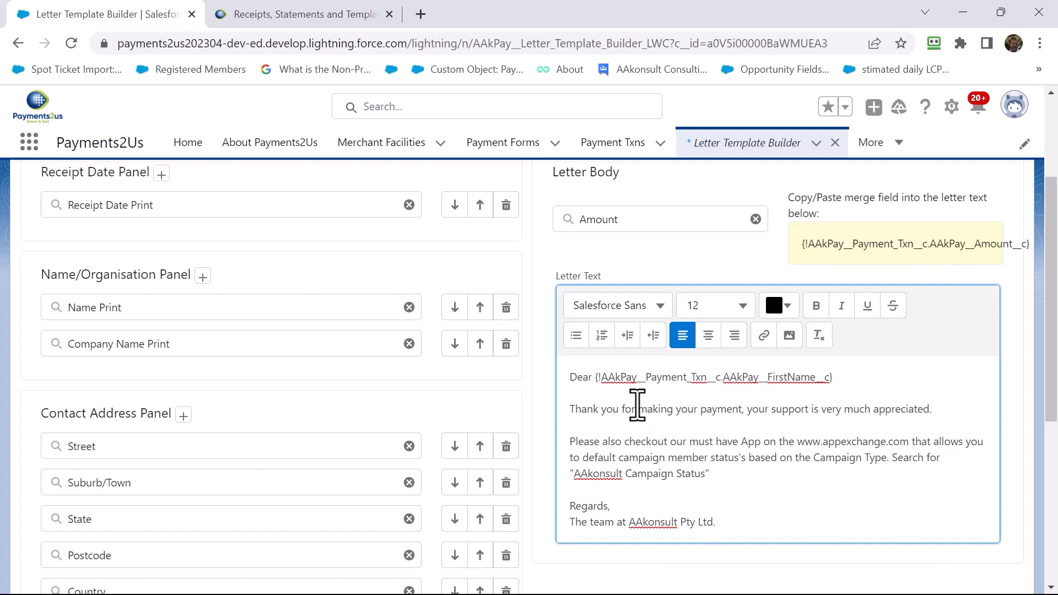
Insert "payment of {!AAkPay__Payment_Txn__c.AAkPay__Donation_Amount__c}" after "Thank you for" in the letter text
{"action": "left_click", "coordinate": [638, 409]}
{"action": "type", "text": "payment of "}
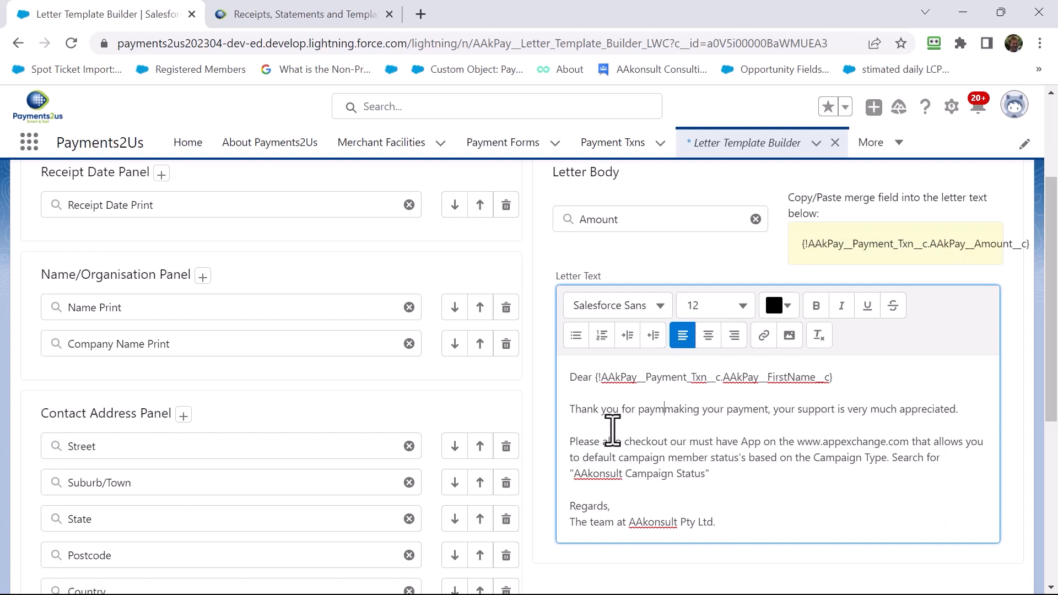
{"action": "type", "text": "v"}
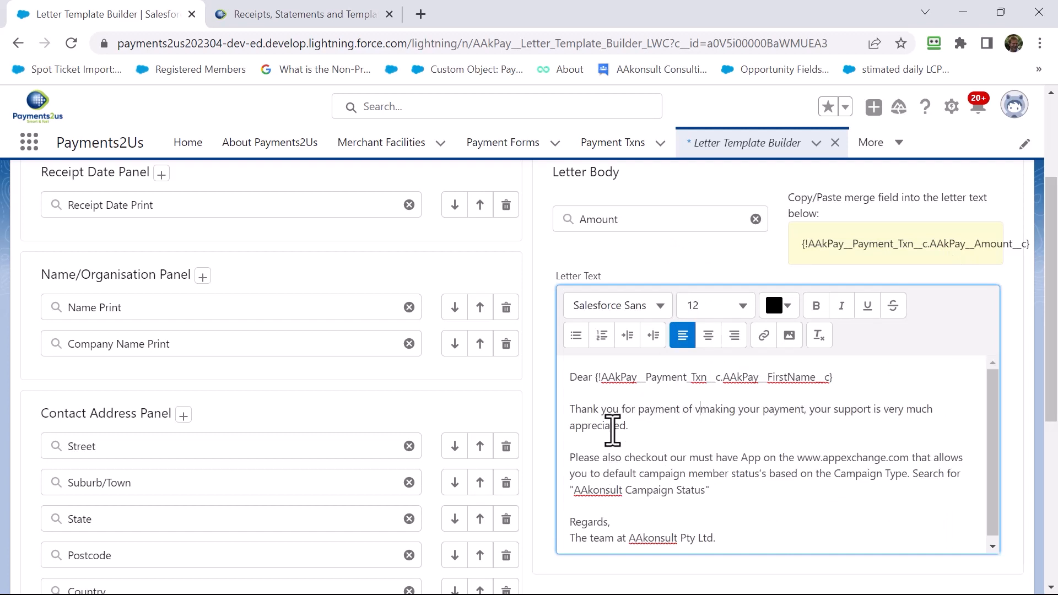
{"action": "key", "text": "BackSpace"}
{"action": "type", "text": "{!AAkPay__Payment_Txn__c.AAkPay__Donation_Amount__c}"}
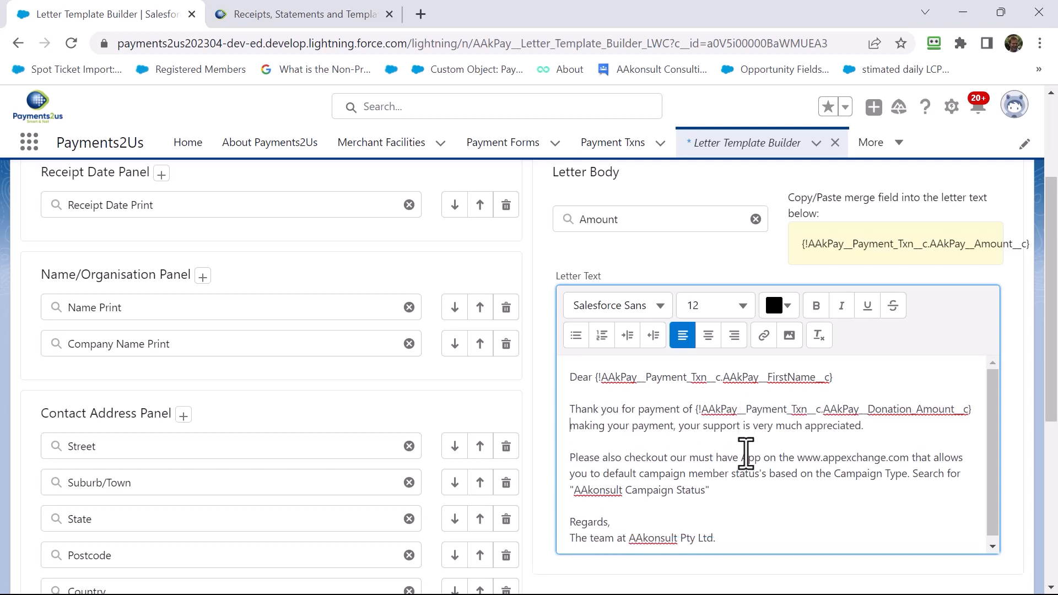
{"action": "scroll", "coordinate": [754, 482], "scroll_direction": "down", "scroll_amount": 5}
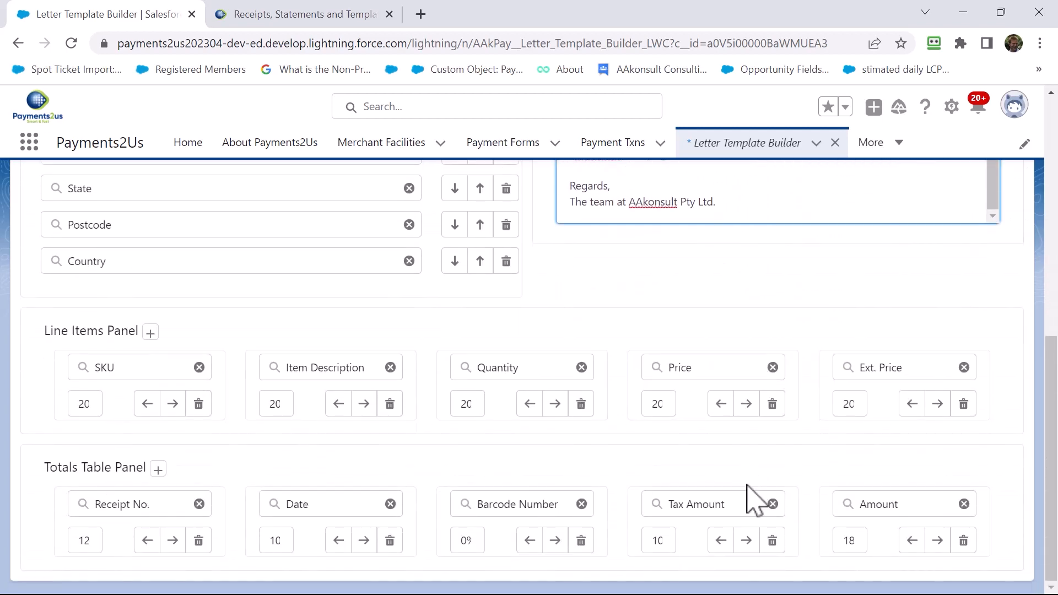
{"action": "scroll", "coordinate": [751, 496], "scroll_direction": "up", "scroll_amount": 5}
{"action": "scroll", "coordinate": [755, 499], "scroll_direction": "up", "scroll_amount": 3}
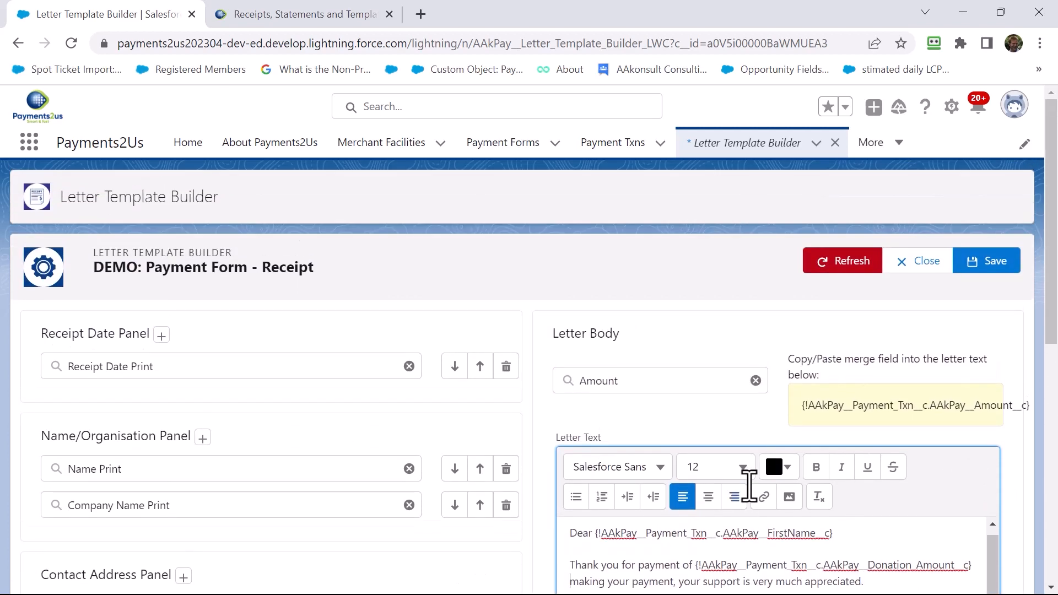